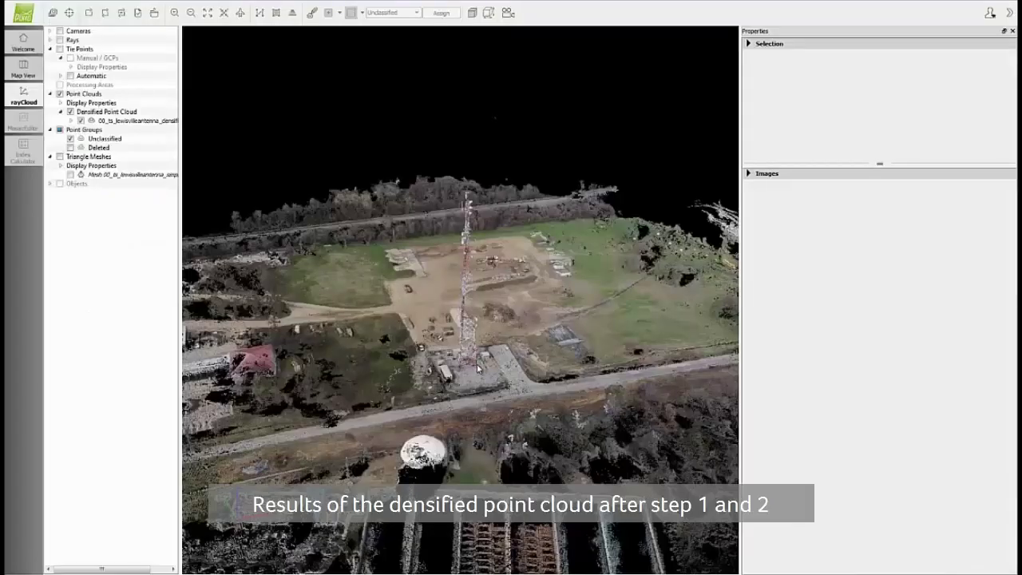
Step: Orbit the point cloud to look down on the telecom tower and zoom in on its antennas
drag(466, 364, 251, 394)
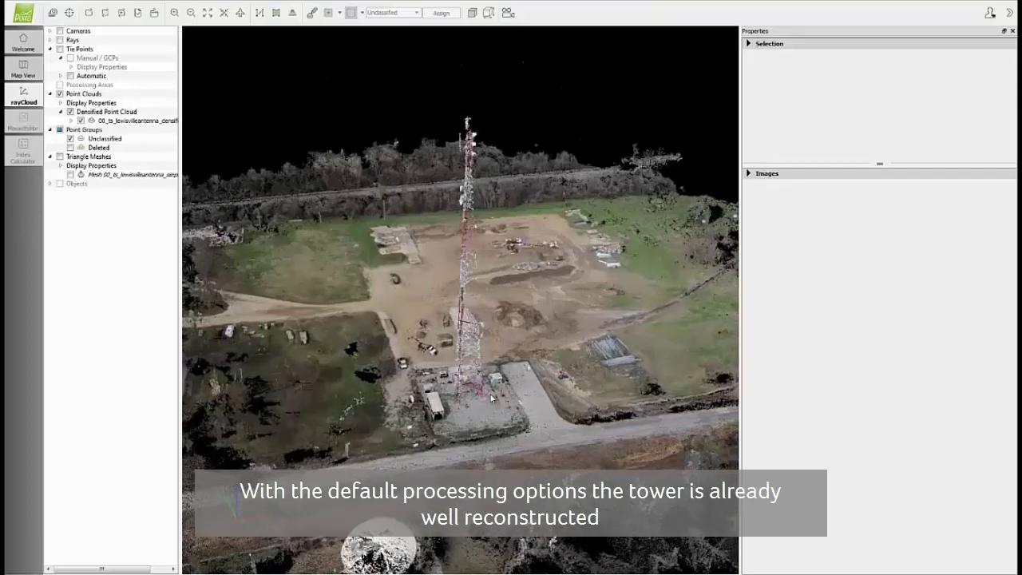
mouse_move(447, 397)
mouse_down()
mouse_move(429, 397)
mouse_move(467, 392)
mouse_up()
scroll(467, 397, up, 5)
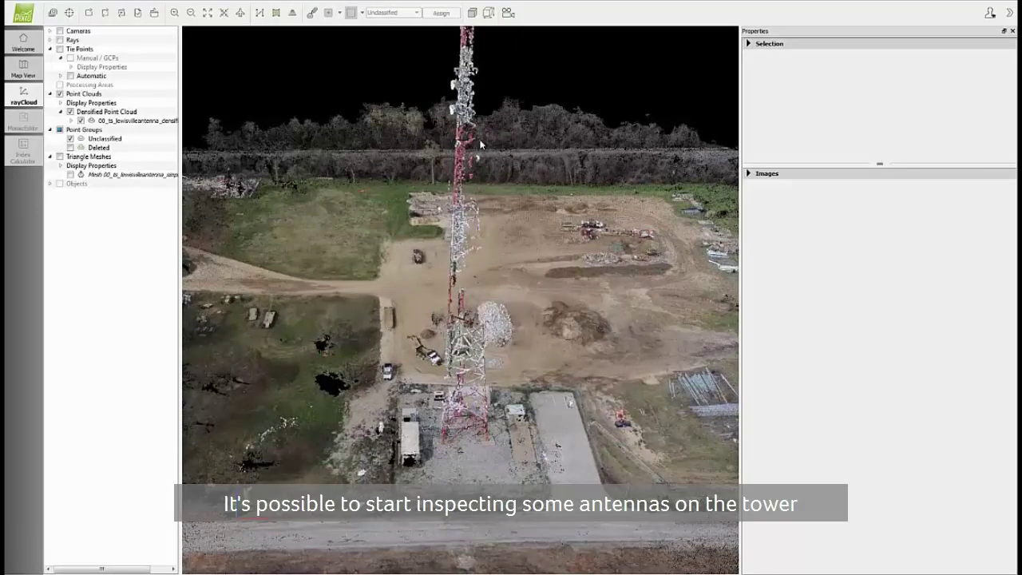
Step: Select a point on a tower antenna and browse the 45 camera images that contain it
click(454, 111)
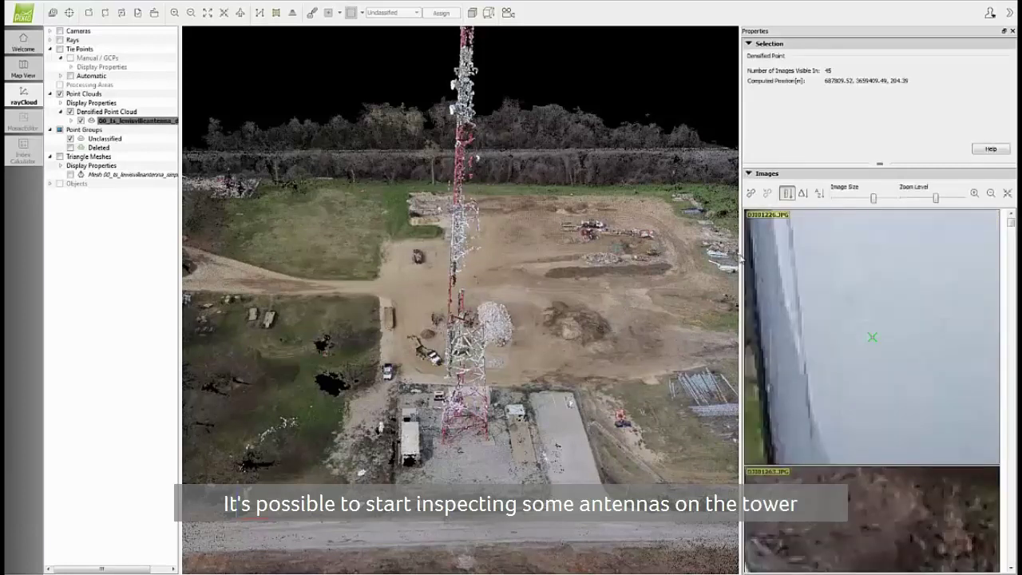
drag(740, 256, 691, 256)
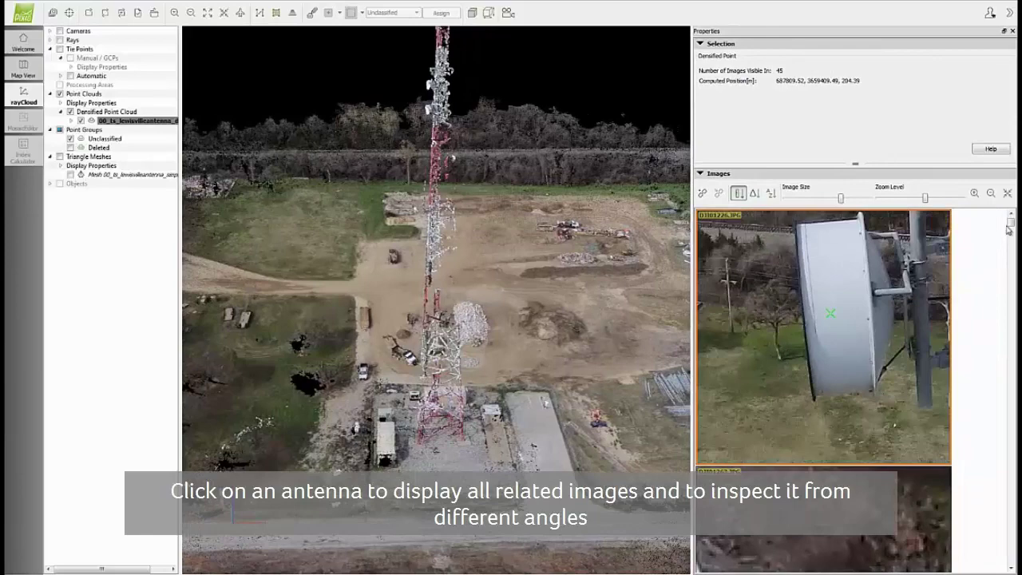
scroll(835, 346, down, 2)
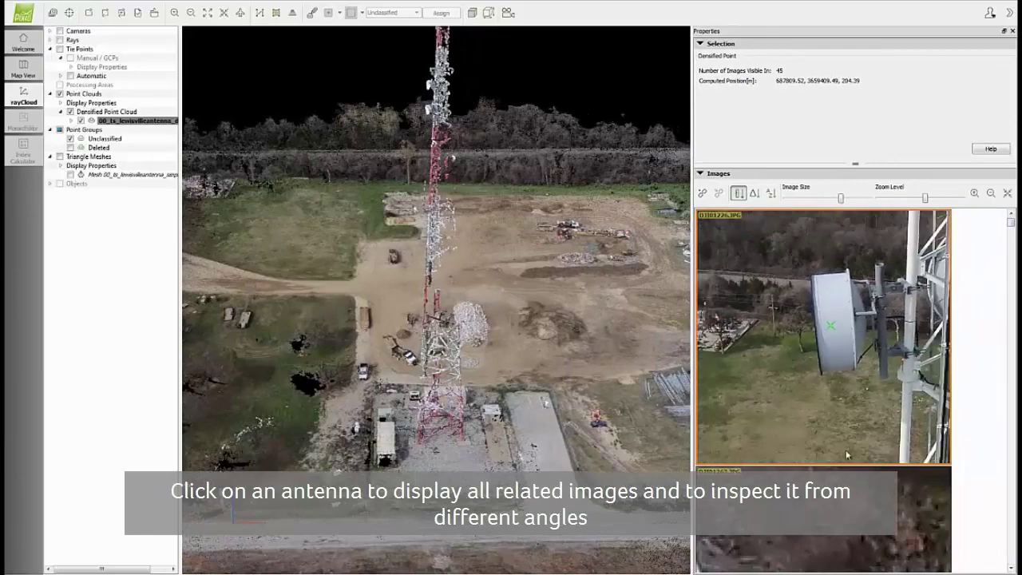
scroll(857, 404, up, 3)
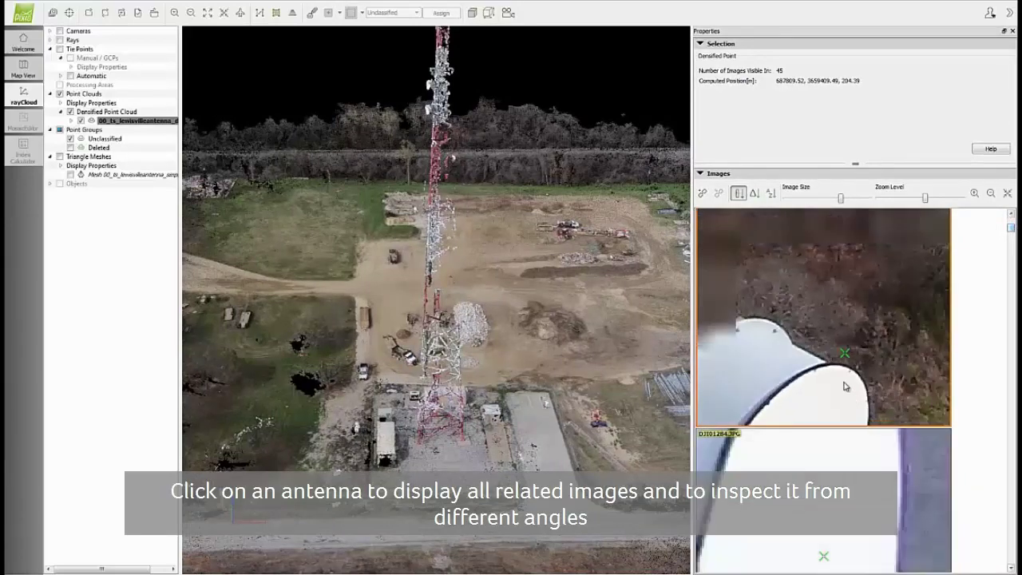
scroll(839, 359, down, 3)
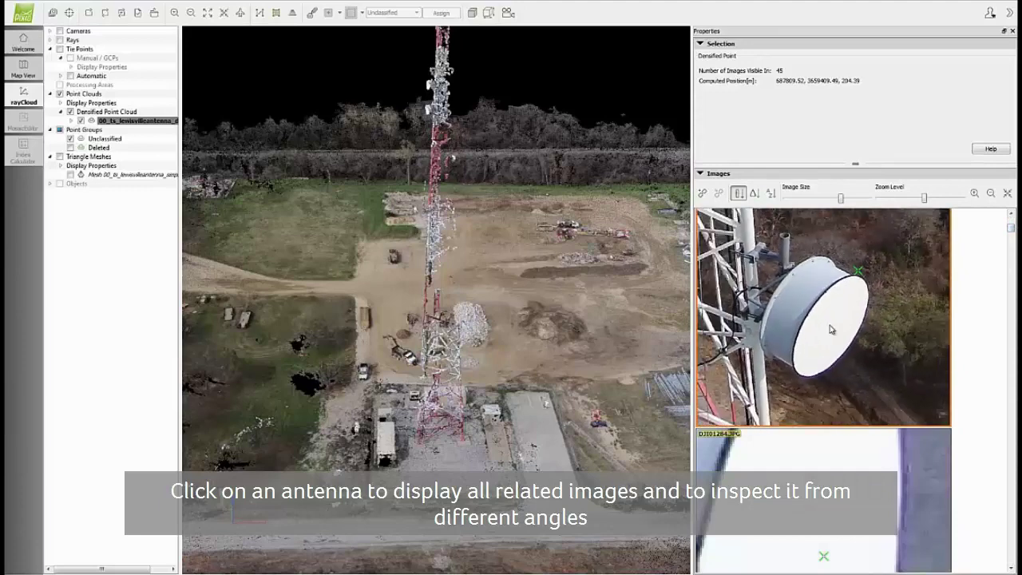
scroll(1013, 229, down, 2)
scroll(855, 400, down, 3)
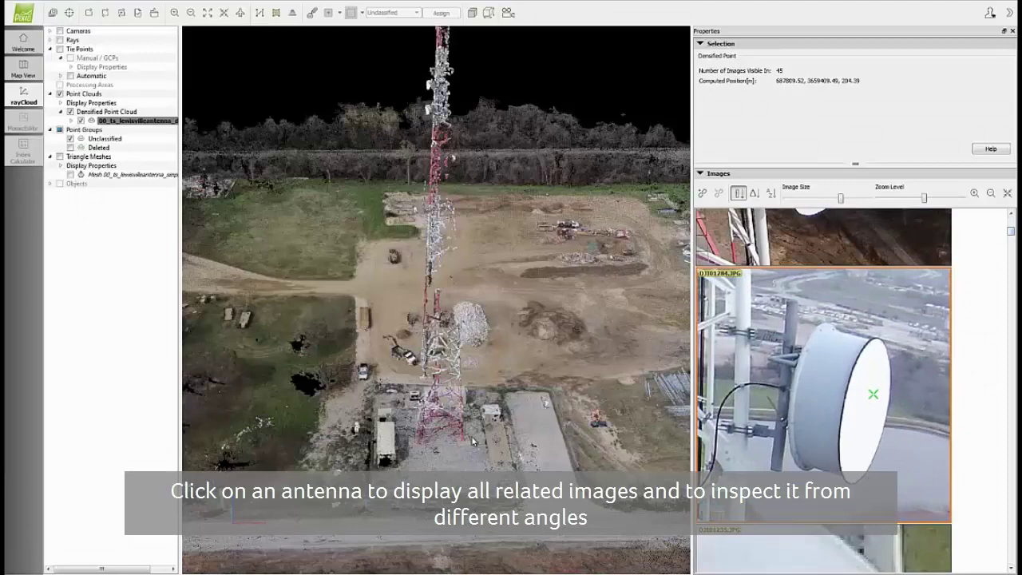
scroll(474, 419, down, 3)
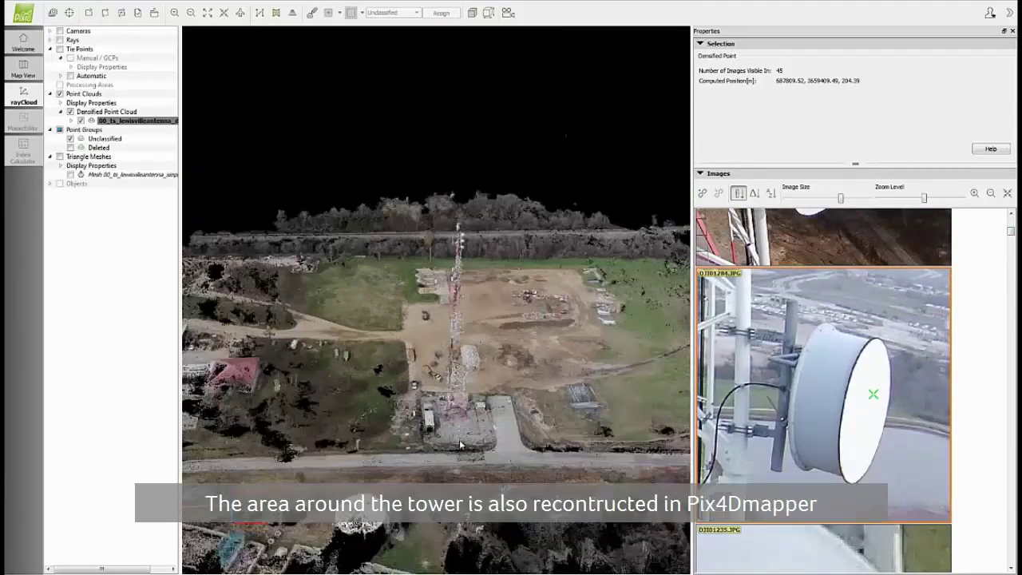
drag(468, 427, 517, 390)
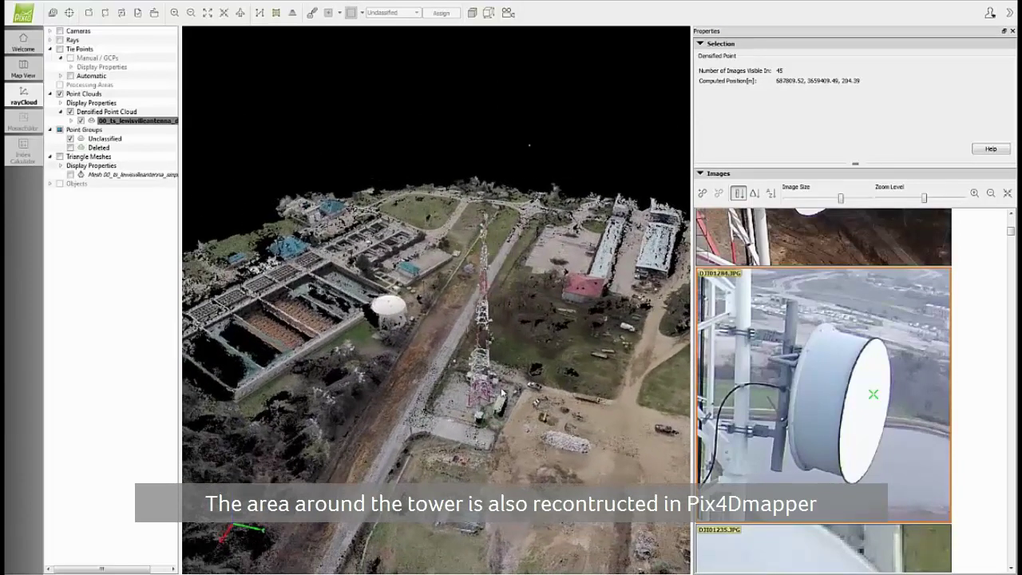
drag(459, 395, 564, 393)
mouse_move(443, 365)
mouse_down()
mouse_move(503, 383)
mouse_move(543, 381)
mouse_move(500, 393)
mouse_move(446, 379)
mouse_up()
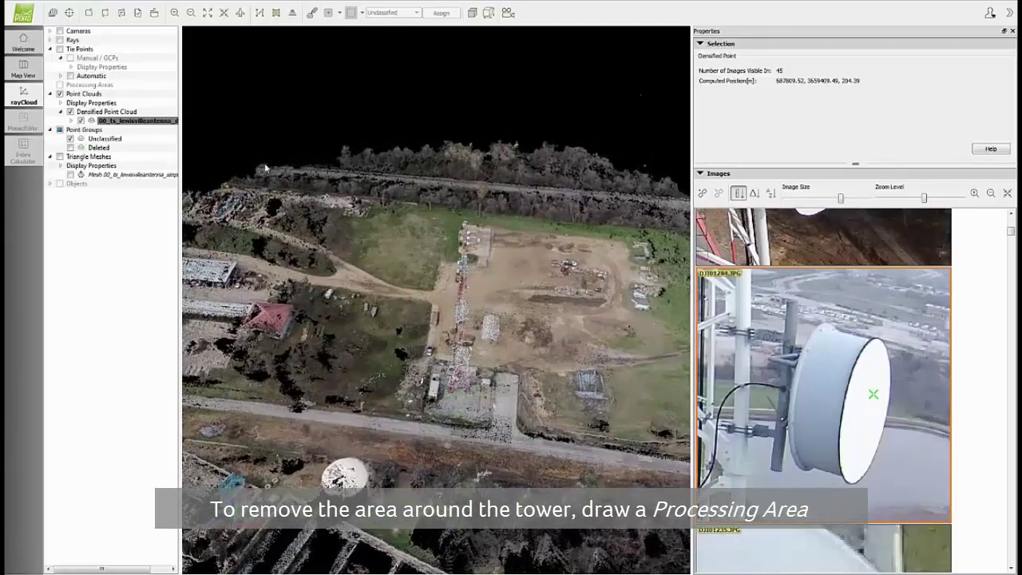
Step: Start a new point cloud densification area and switch to a top view centred on the tower
right_click(106, 88)
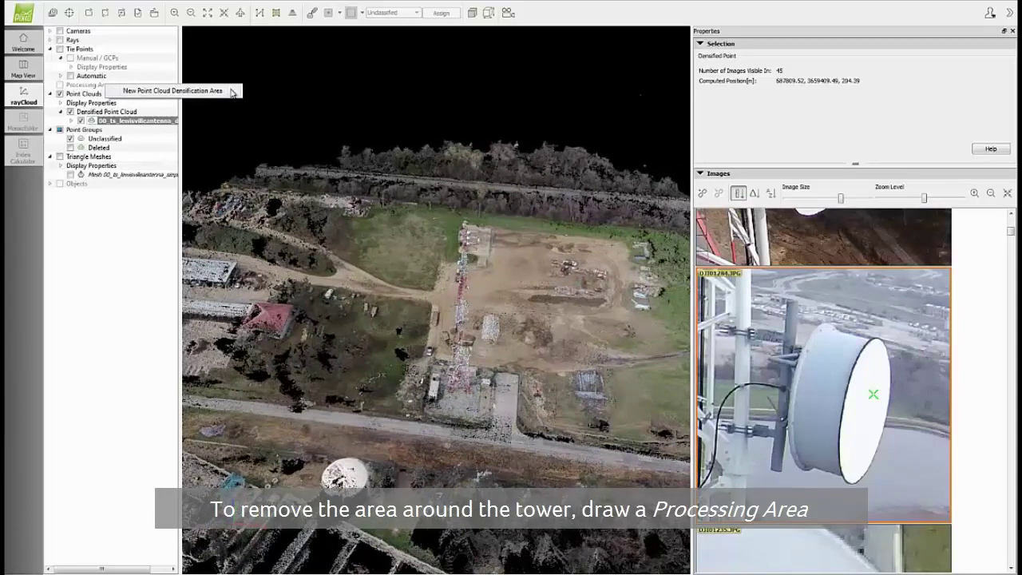
click(215, 91)
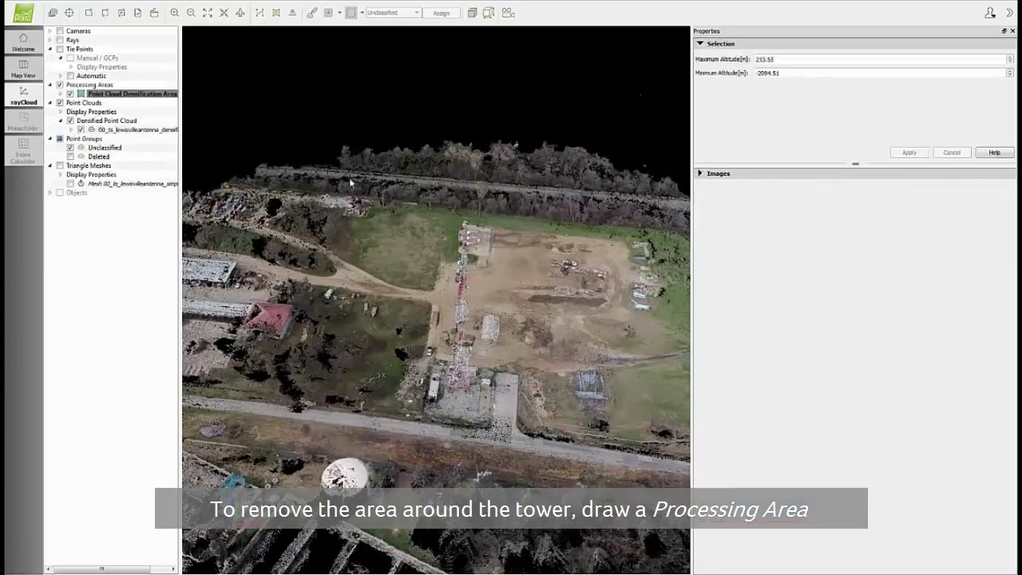
click(240, 14)
click(241, 13)
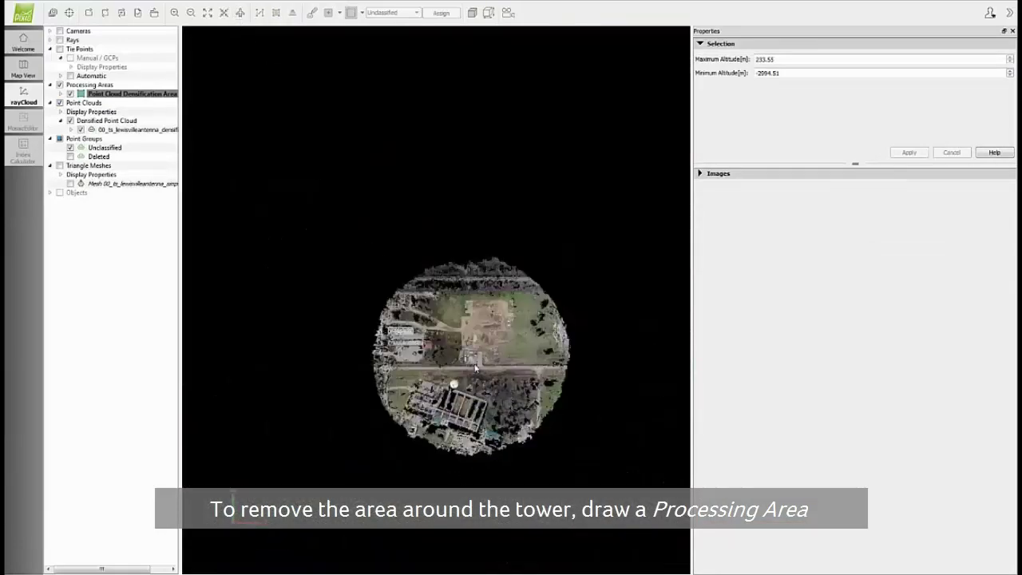
scroll(477, 373, up, 10)
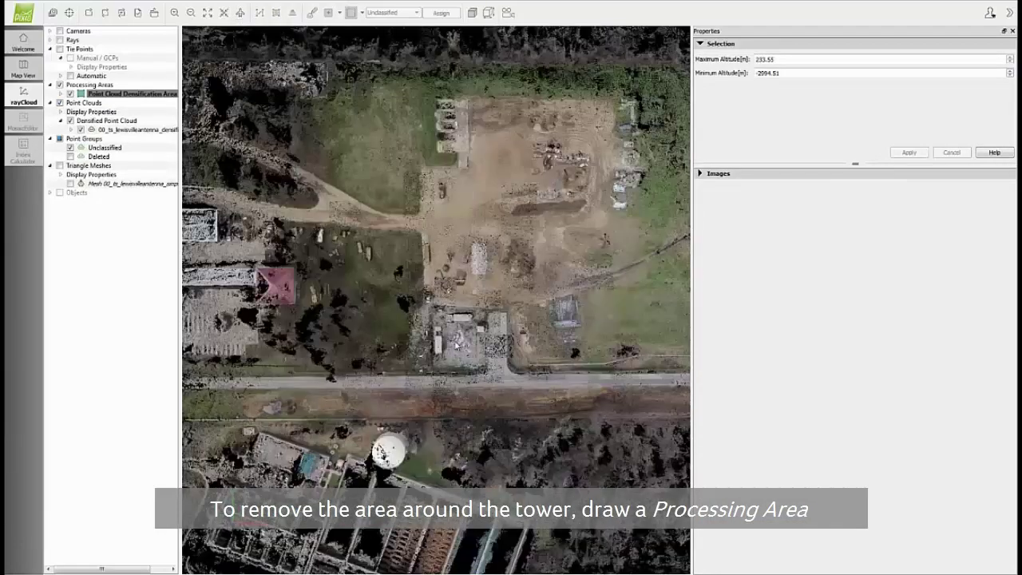
right_drag(455, 345, 385, 237)
Step: Draw a four-cornered processing area around the tower and close the outline
click(335, 204)
click(342, 395)
click(583, 391)
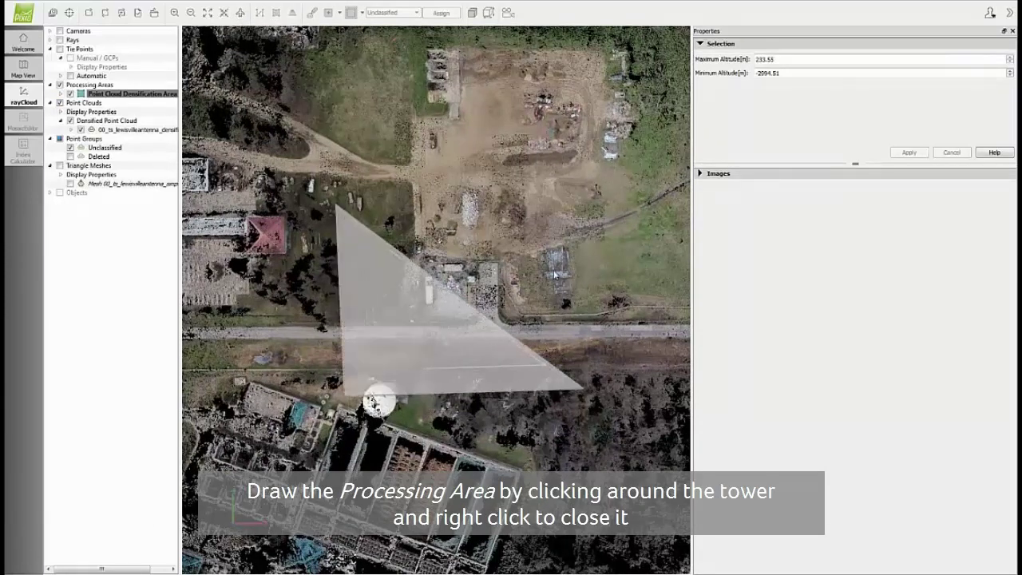
click(575, 183)
right_click(539, 218)
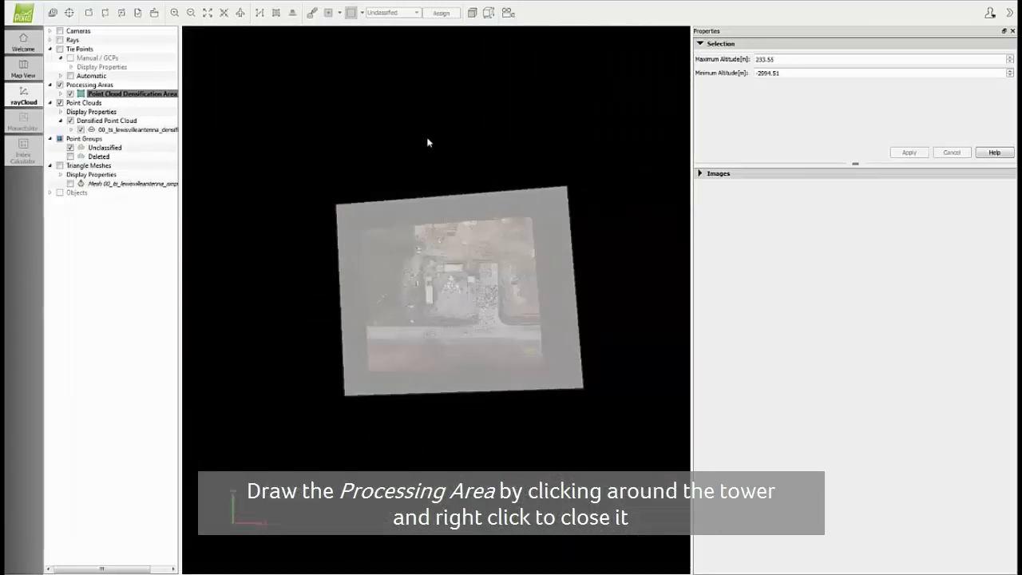
Step: Set the processing area altitudes to 0.00–260.00 m so the box covers the full tower
mouse_move(456, 342)
mouse_down()
mouse_move(452, 263)
mouse_move(450, 346)
mouse_up()
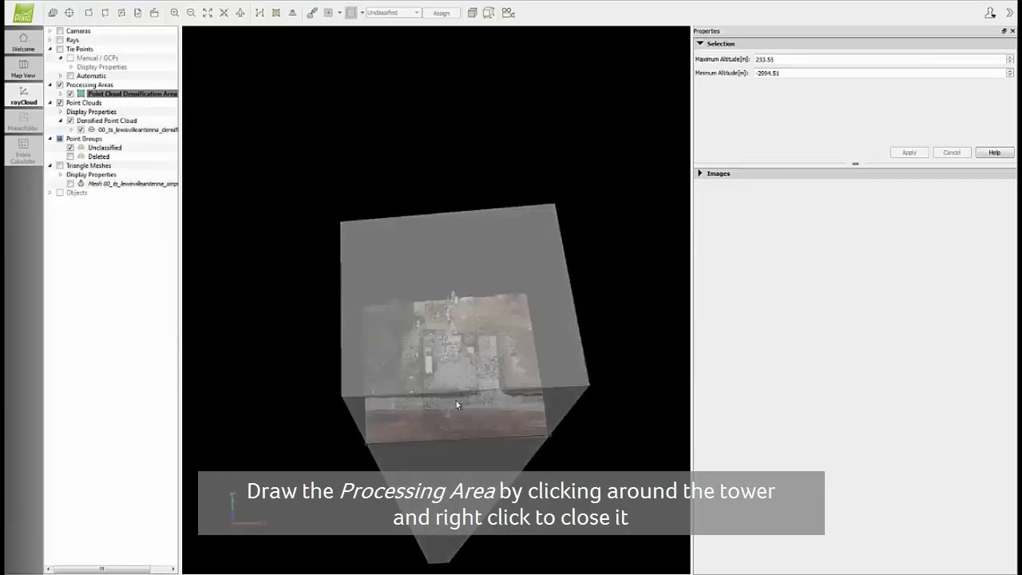
drag(477, 427, 471, 323)
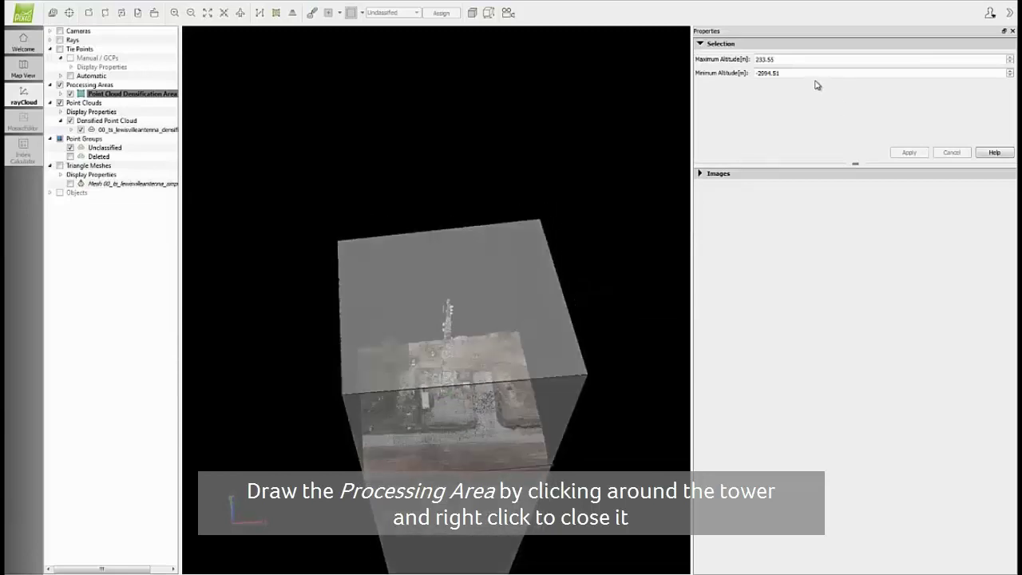
drag(788, 72, 730, 63)
text(0.00260.00)
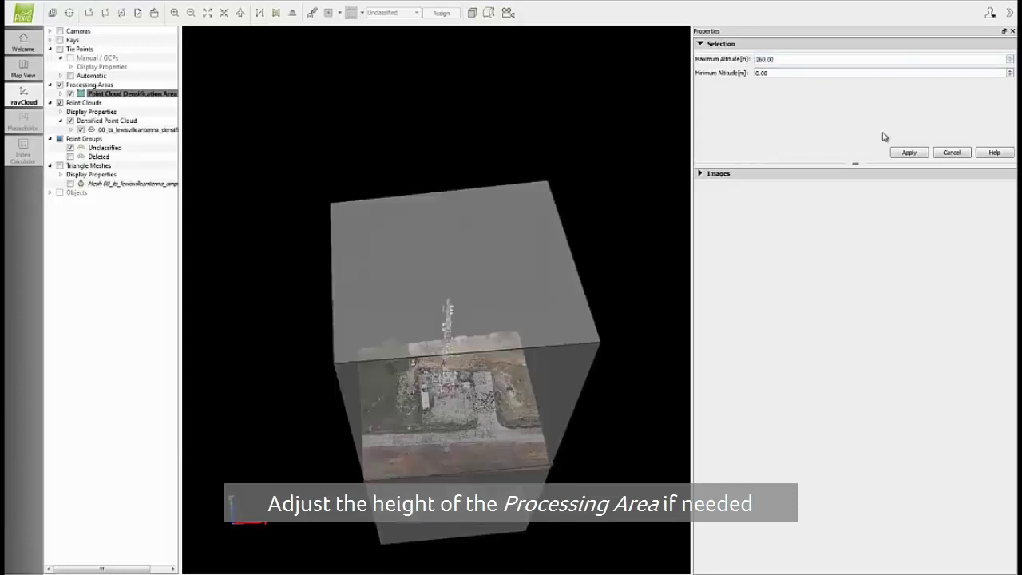
click(909, 152)
drag(436, 441, 460, 214)
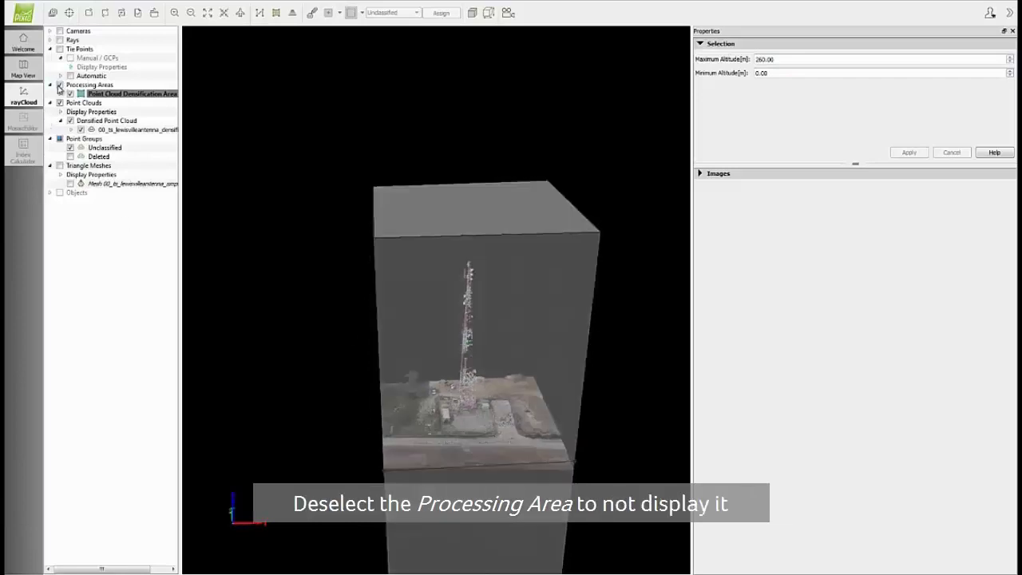
Step: Turn off the Processing Areas layer and orbit around the cropped tower point cloud
click(60, 86)
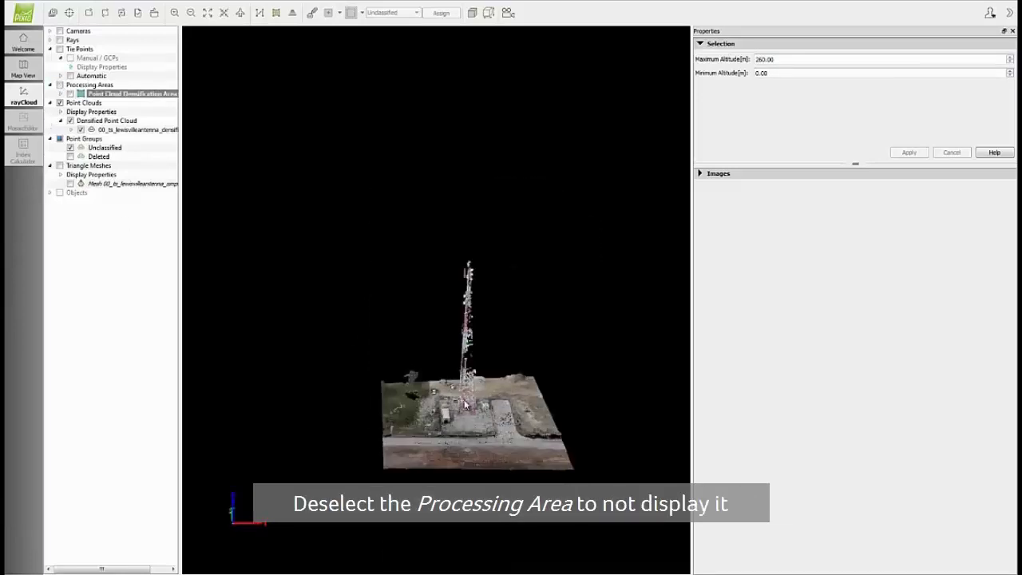
scroll(483, 433, up, 4)
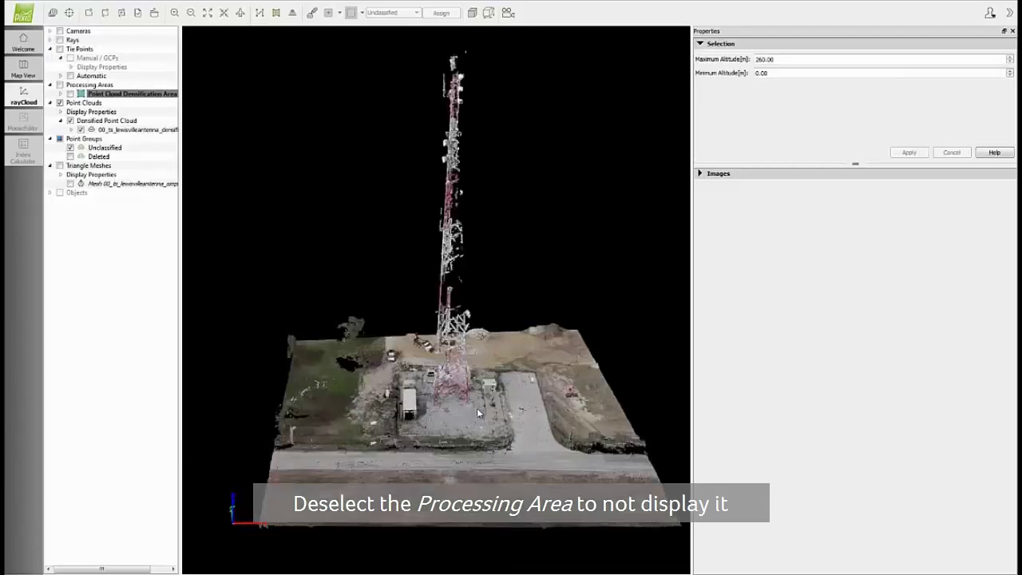
drag(478, 409, 521, 390)
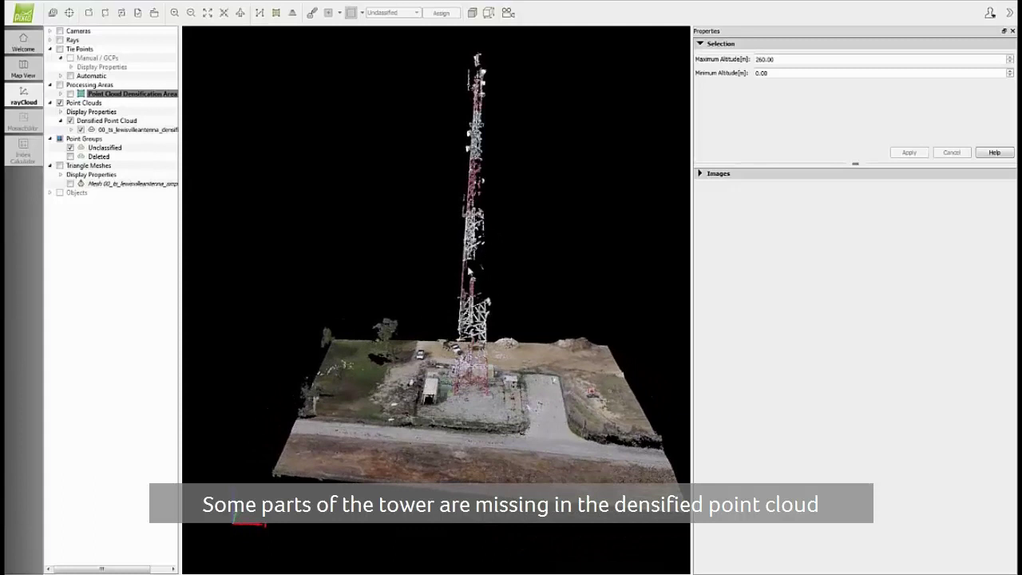
scroll(483, 185, up, 2)
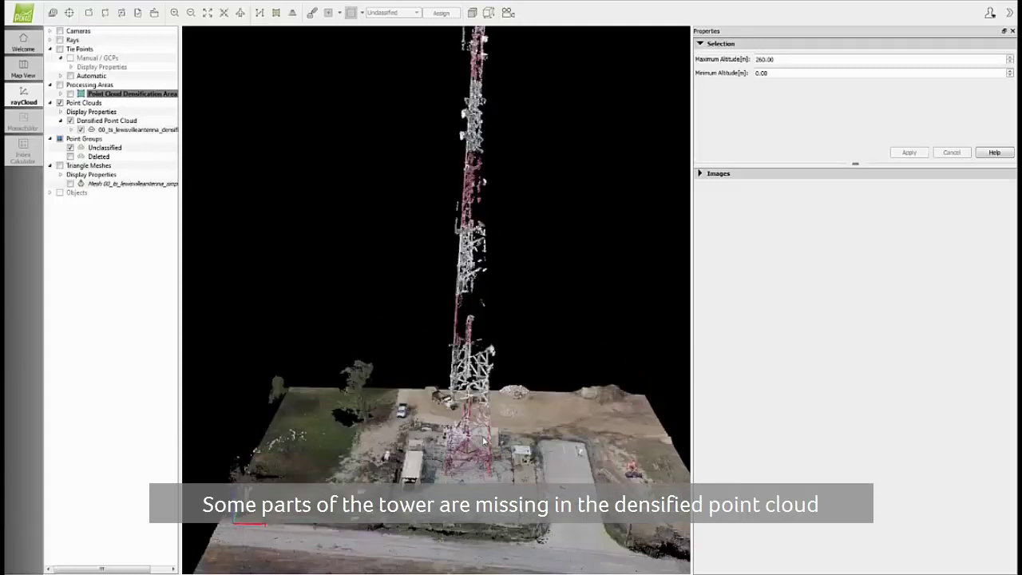
scroll(489, 474, down, 3)
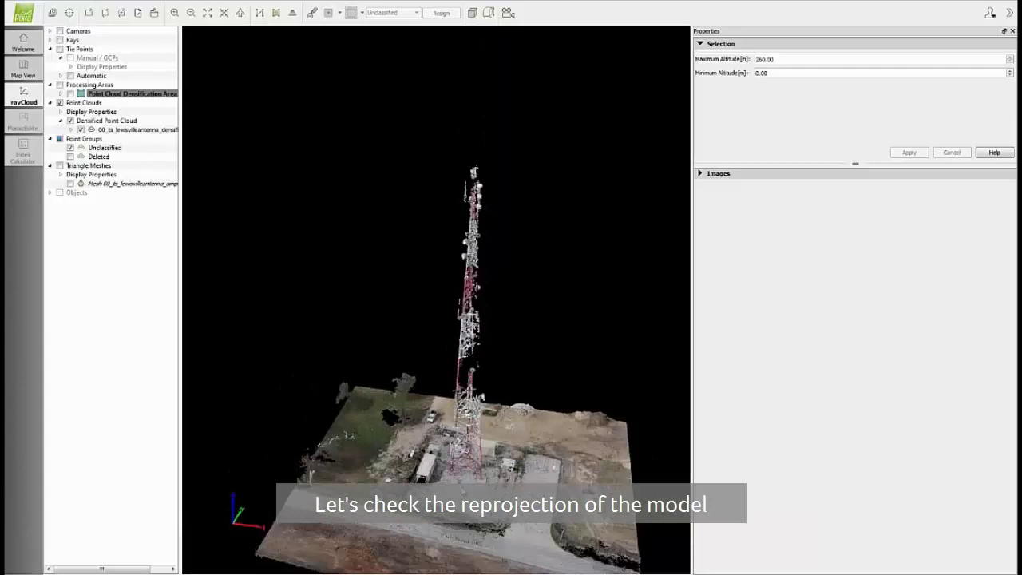
drag(479, 471, 508, 478)
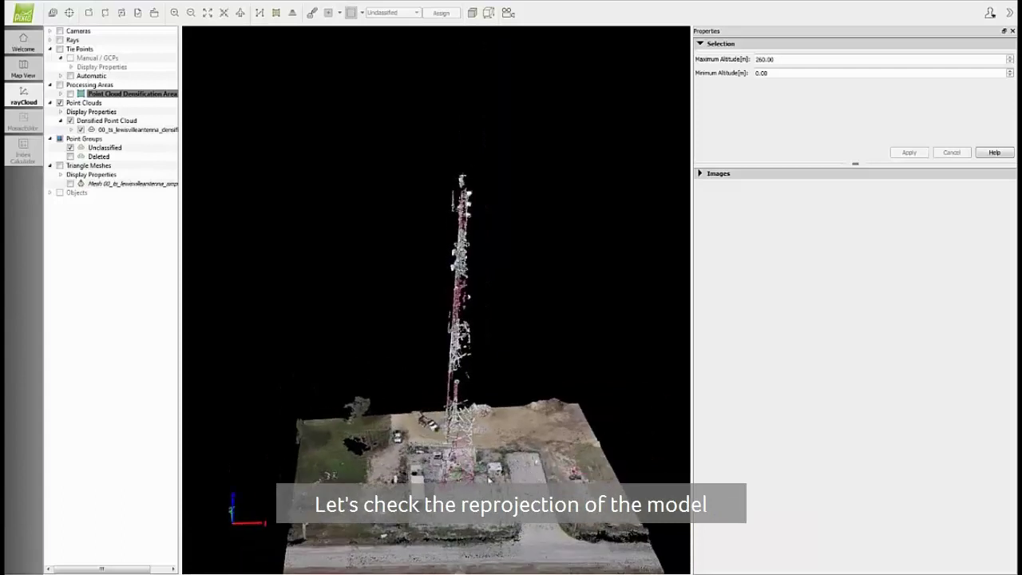
click(455, 195)
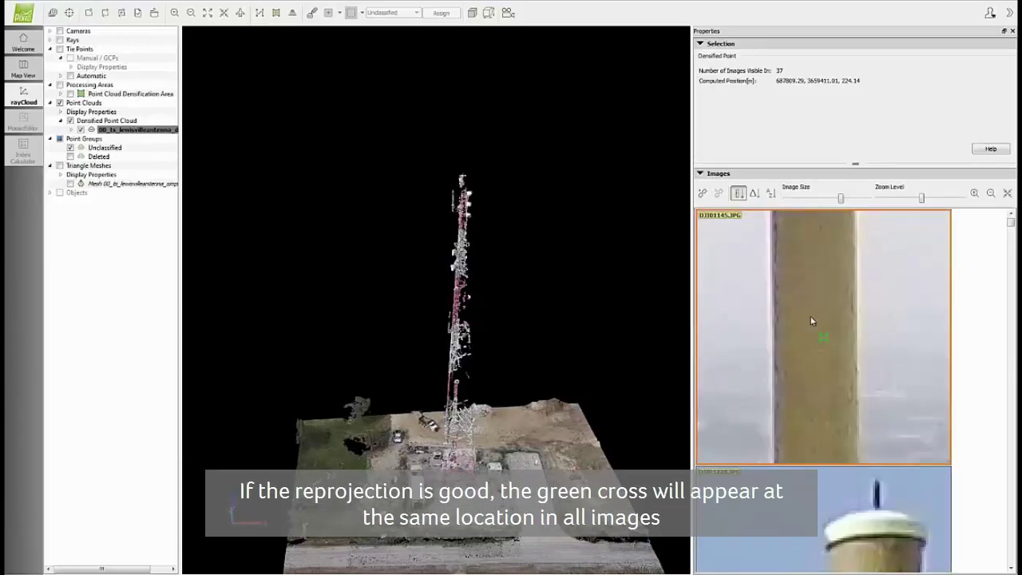
scroll(808, 341, down, 3)
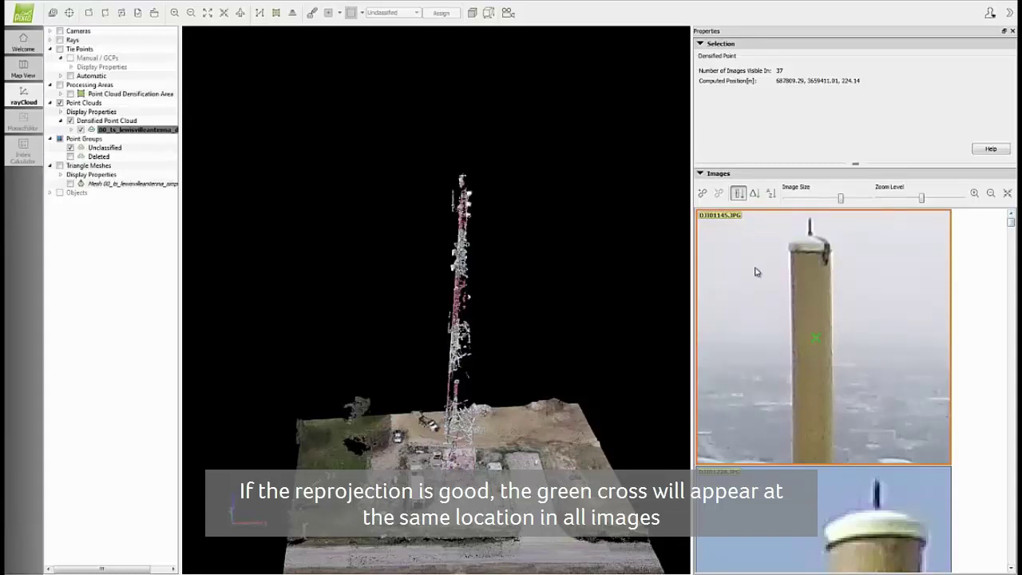
scroll(816, 338, down, 1)
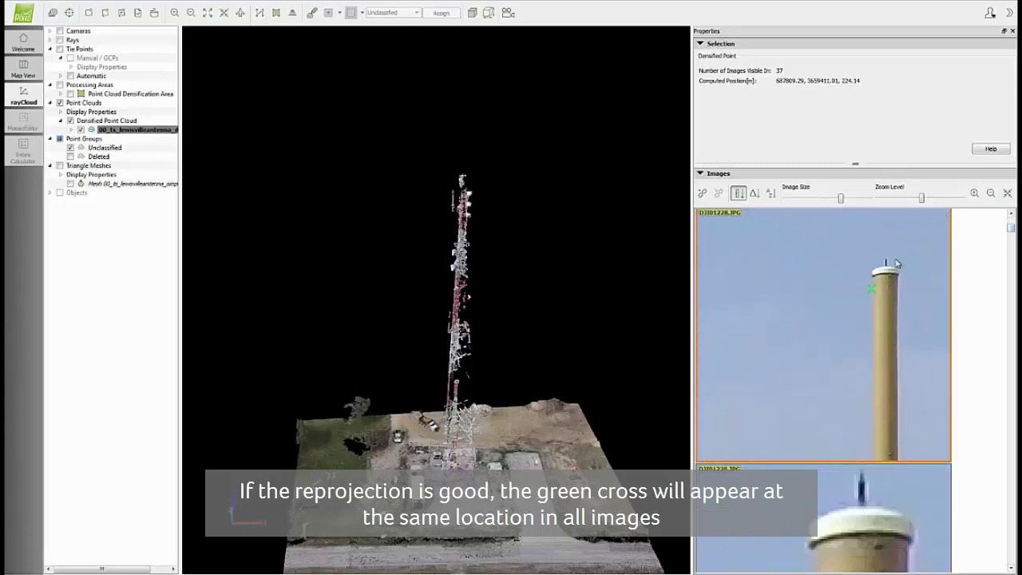
scroll(1013, 229, up, 1)
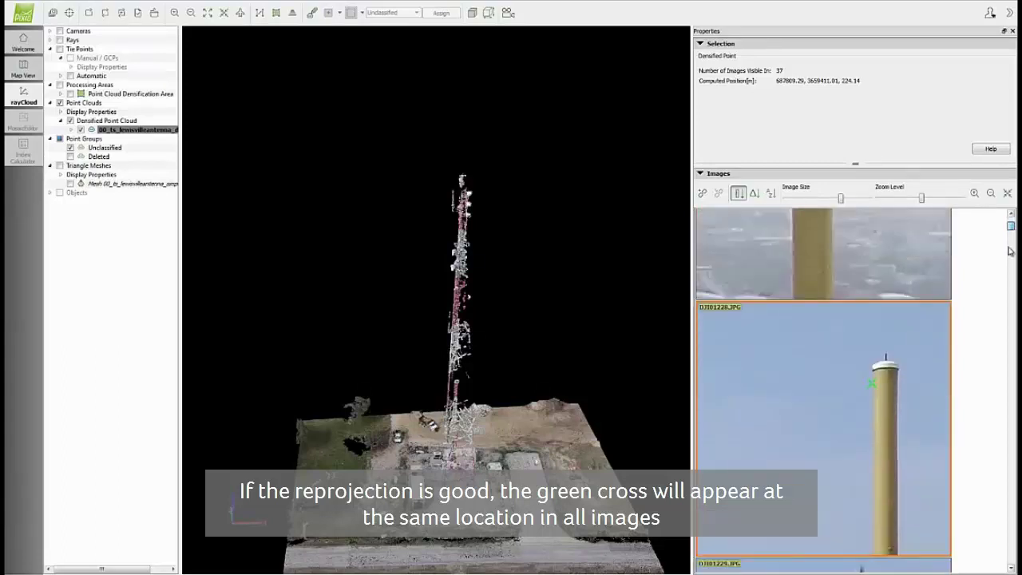
scroll(1013, 227, down, 1)
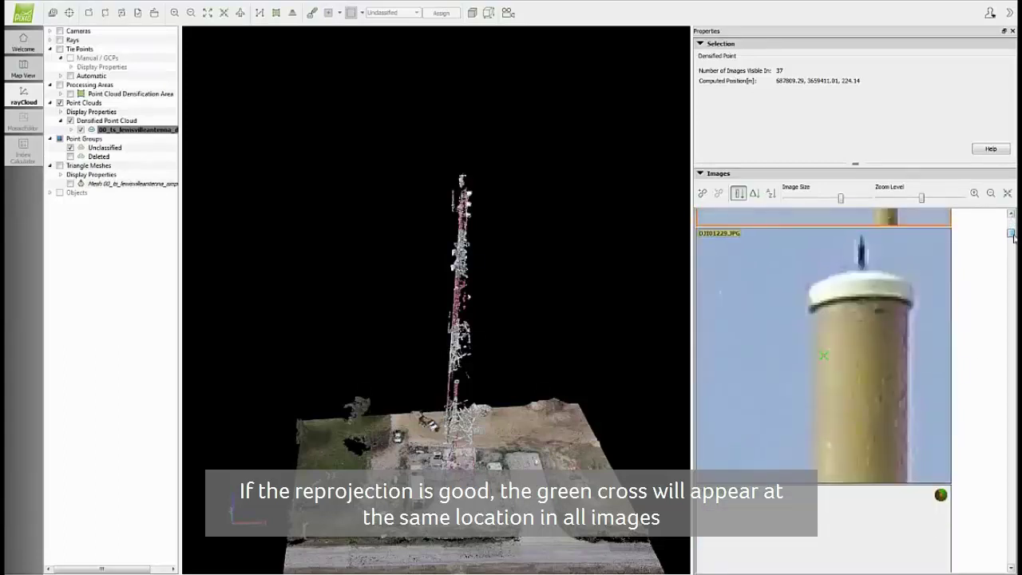
scroll(1011, 236, down, 1)
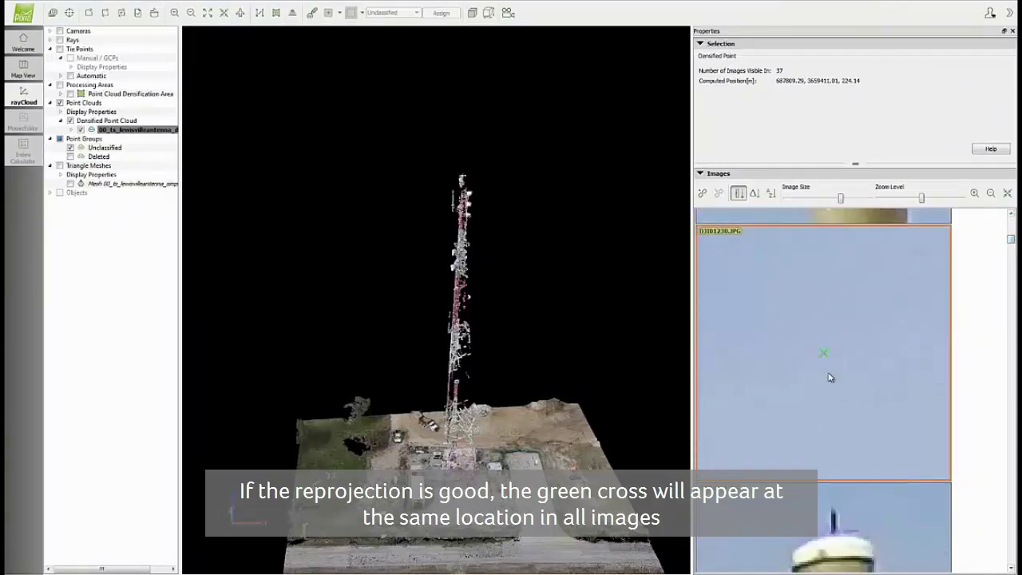
drag(819, 386, 838, 367)
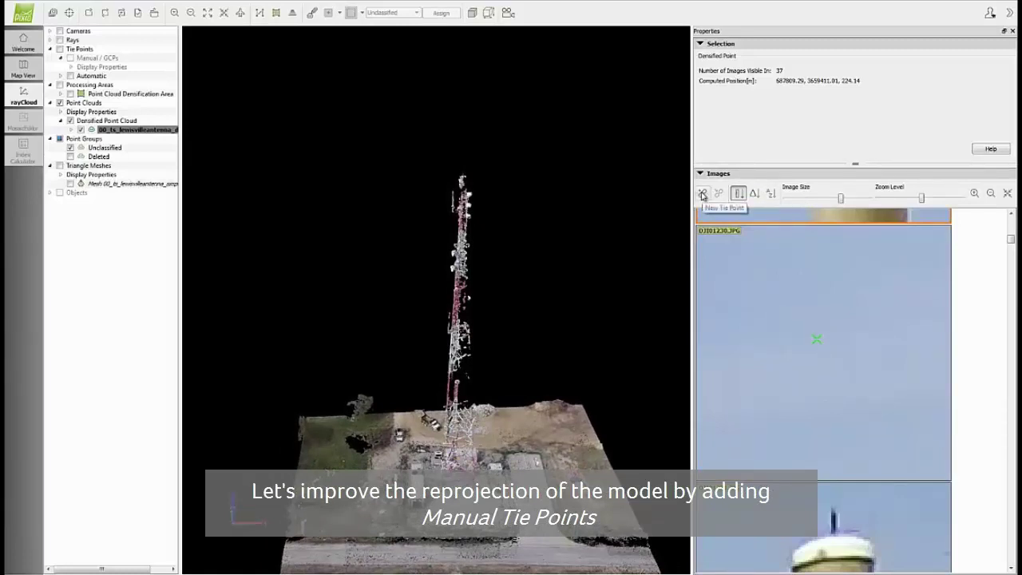
Step: Create tie point mtp1_1 on the antenna top in images DJI01145 and DJI01228, then apply it
click(702, 196)
drag(1012, 247, 1011, 230)
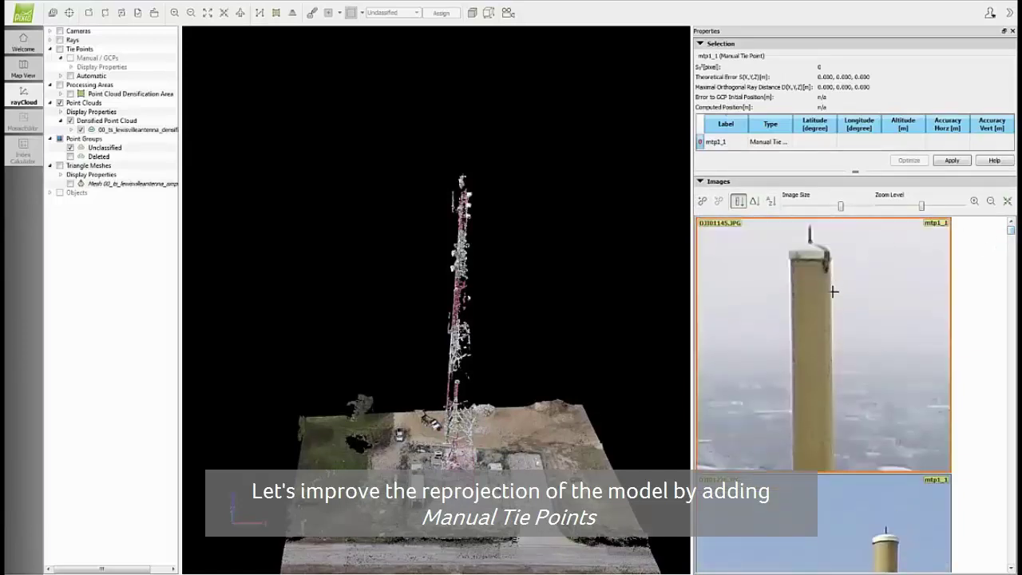
scroll(810, 237, up, 2)
click(810, 238)
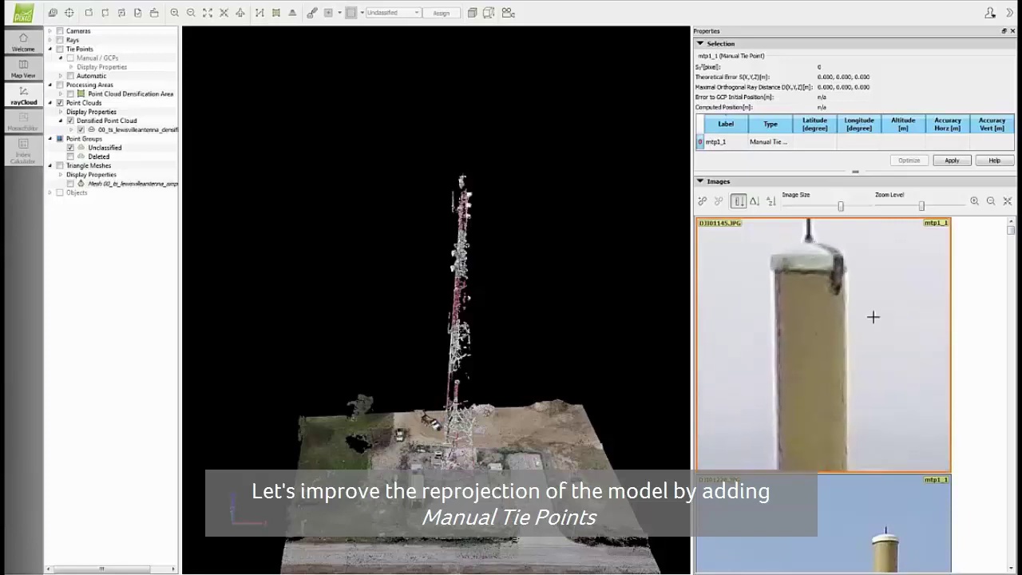
click(1013, 238)
scroll(863, 340, up, 4)
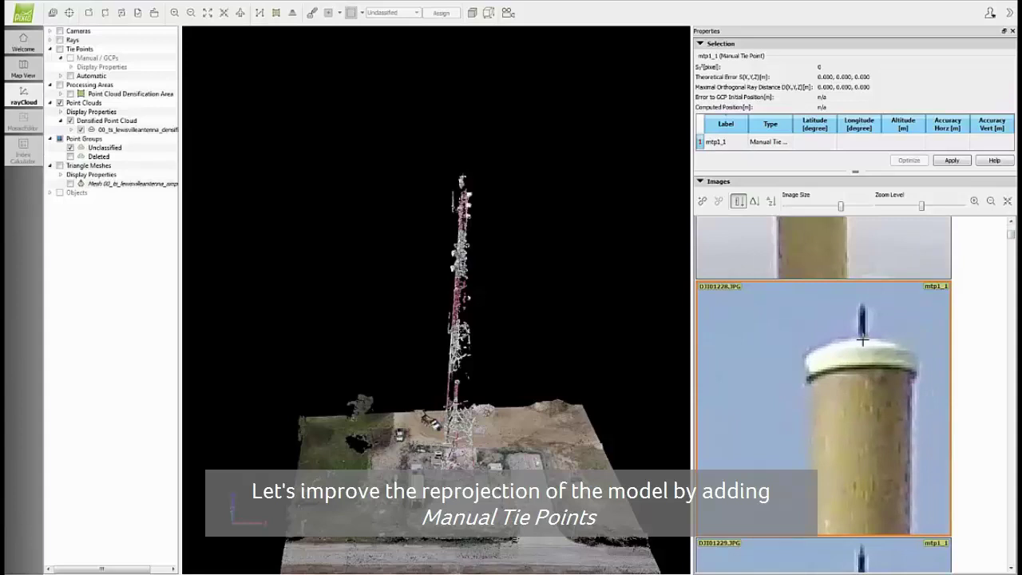
click(863, 339)
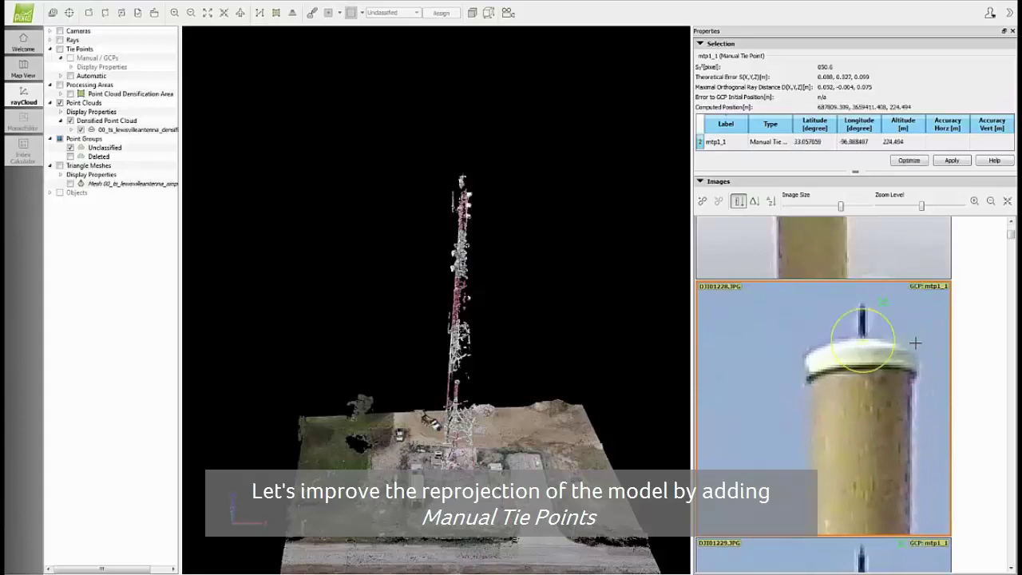
click(952, 161)
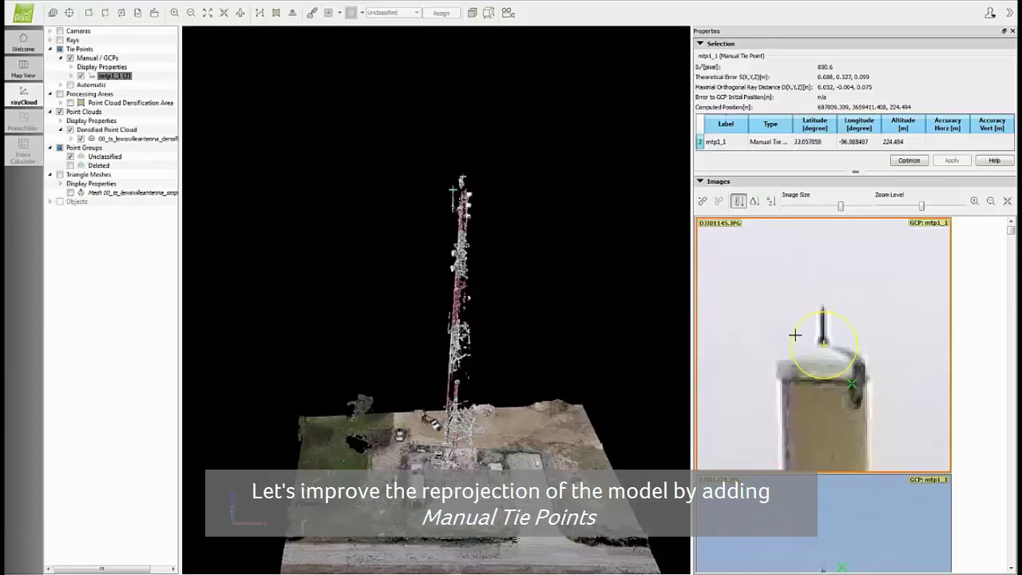
Step: Mark the mtp1_1 antenna tip in image DJI01229 and apply the mark
drag(1011, 230, 1013, 252)
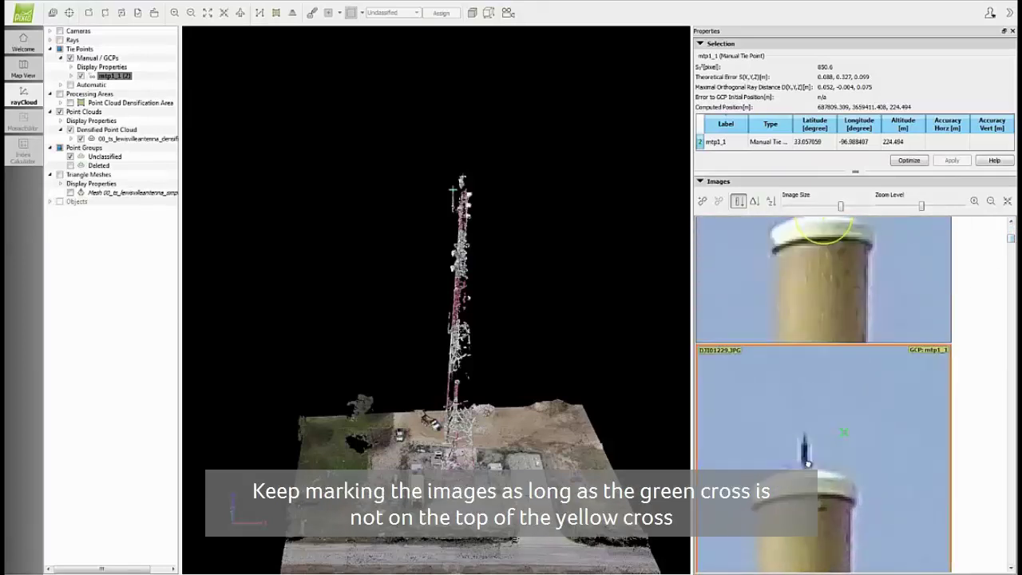
drag(806, 475, 829, 426)
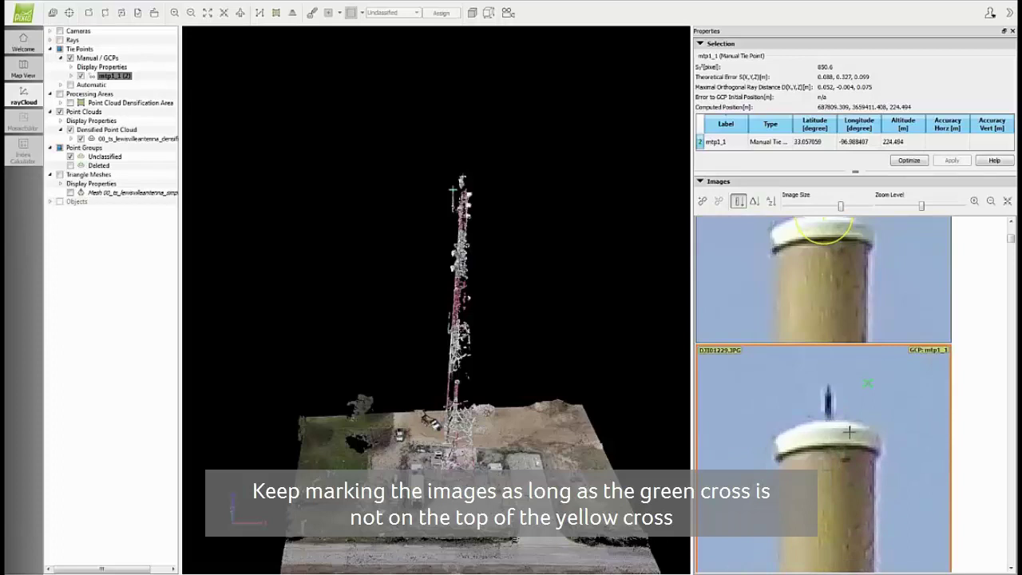
drag(864, 420, 849, 452)
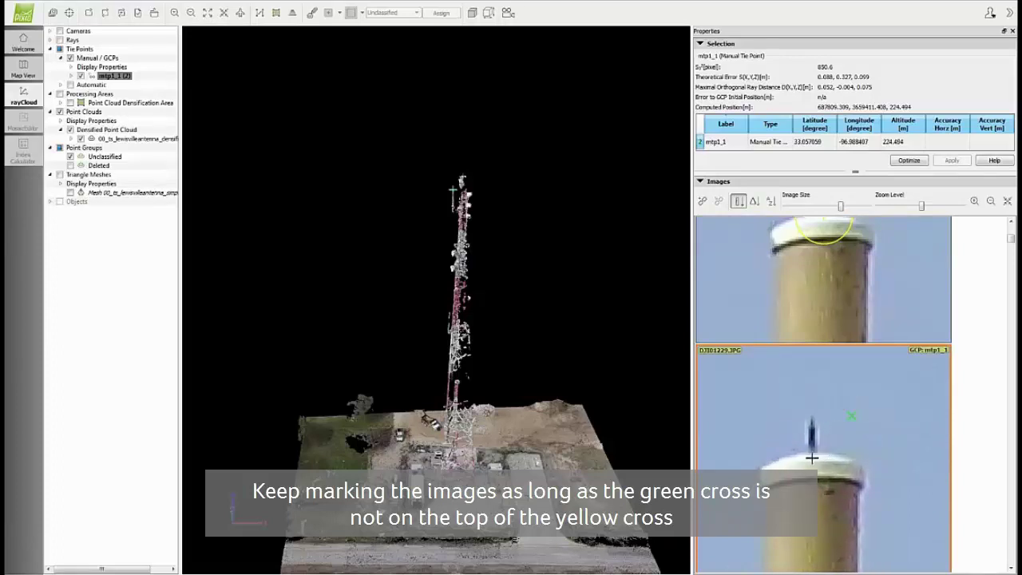
click(811, 449)
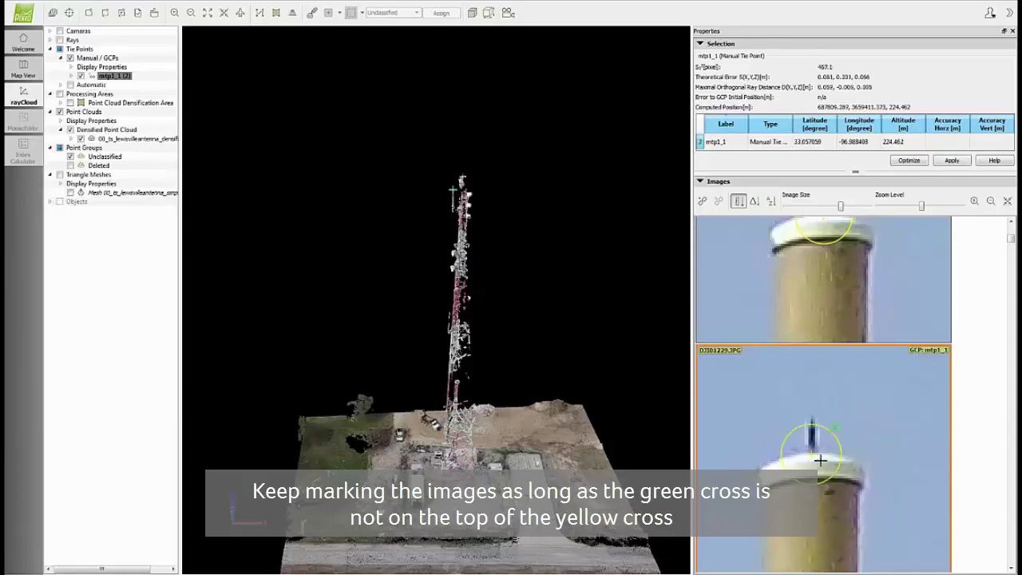
click(952, 160)
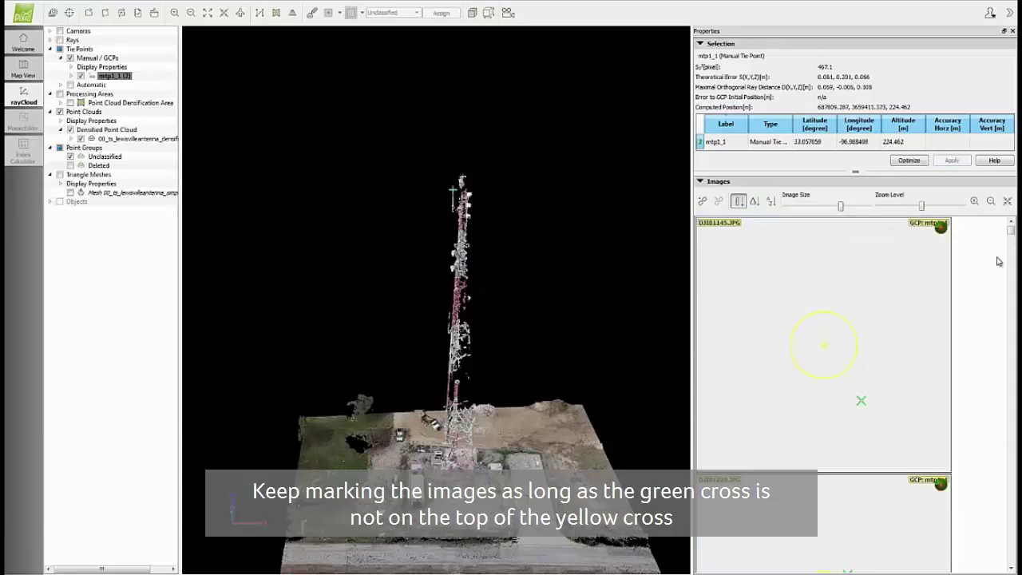
Step: Mark the pole top in image DJI01230 and apply, giving mtp1_1 four images
drag(1011, 234, 1012, 254)
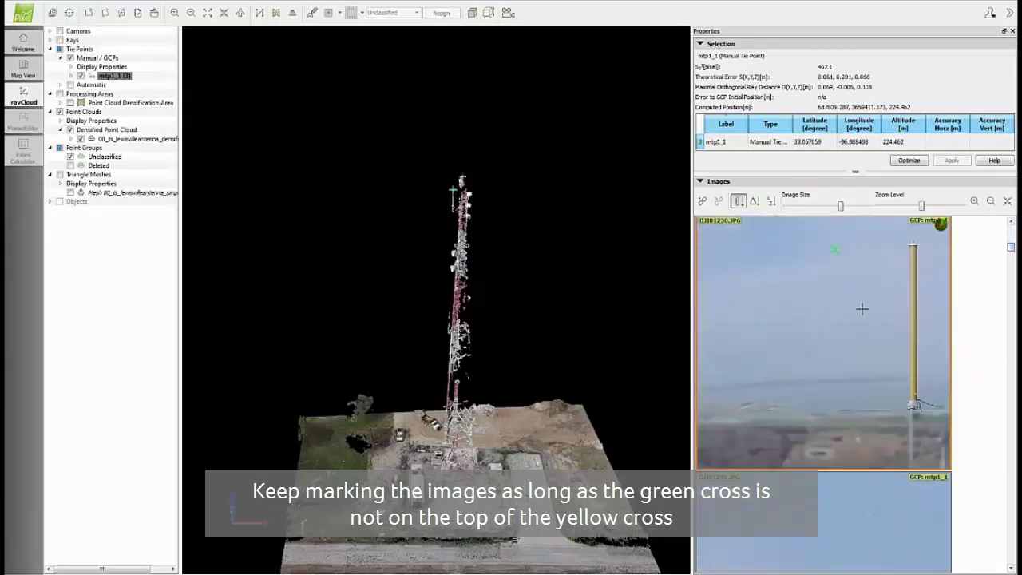
scroll(824, 286, up, 5)
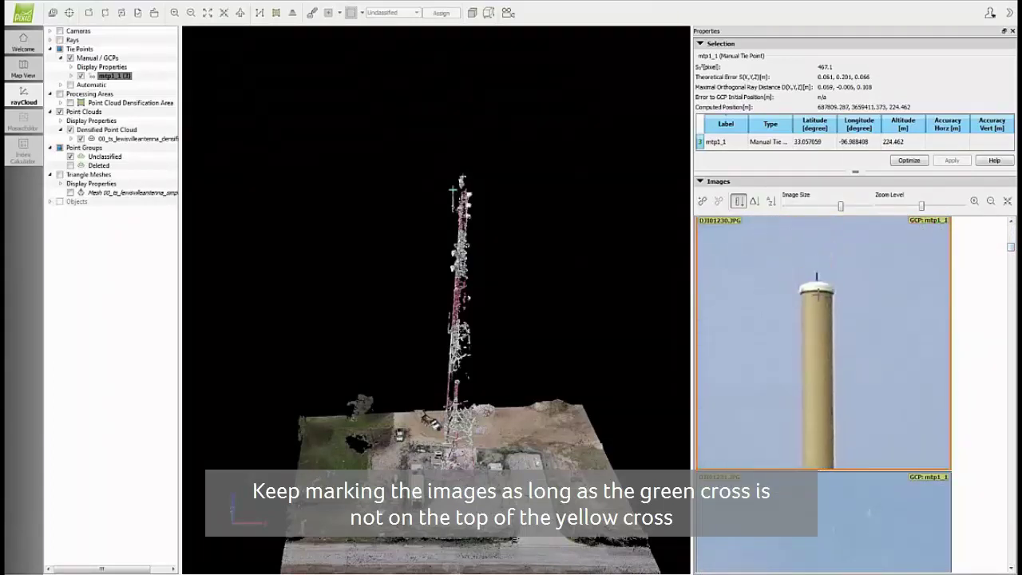
scroll(824, 286, up, 2)
click(823, 285)
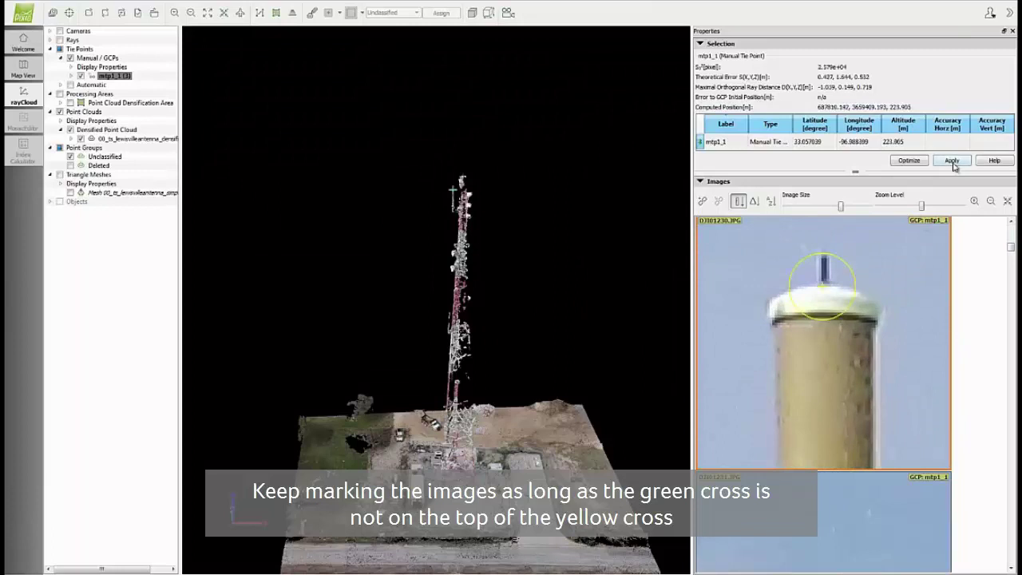
click(949, 163)
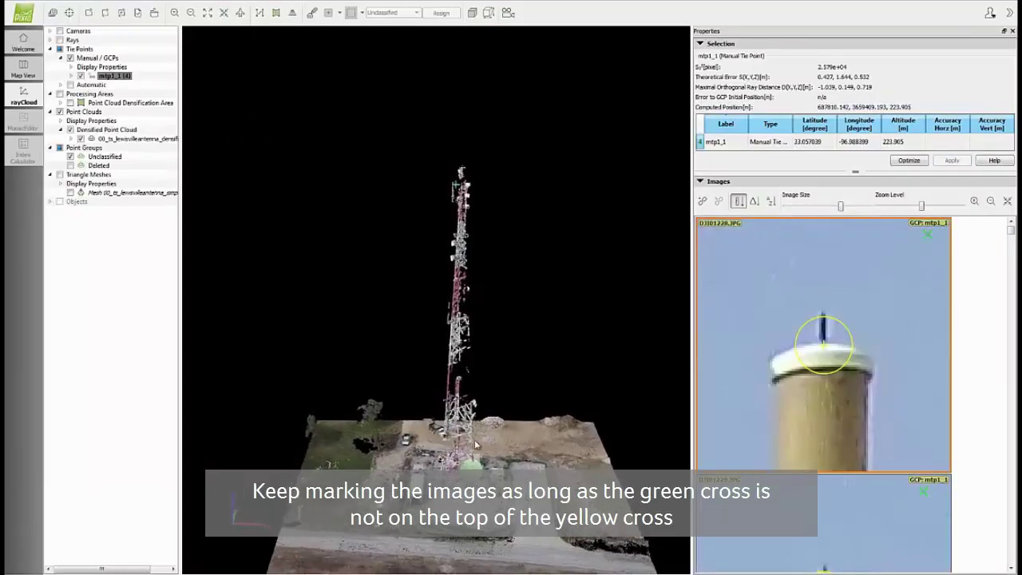
drag(438, 478, 509, 198)
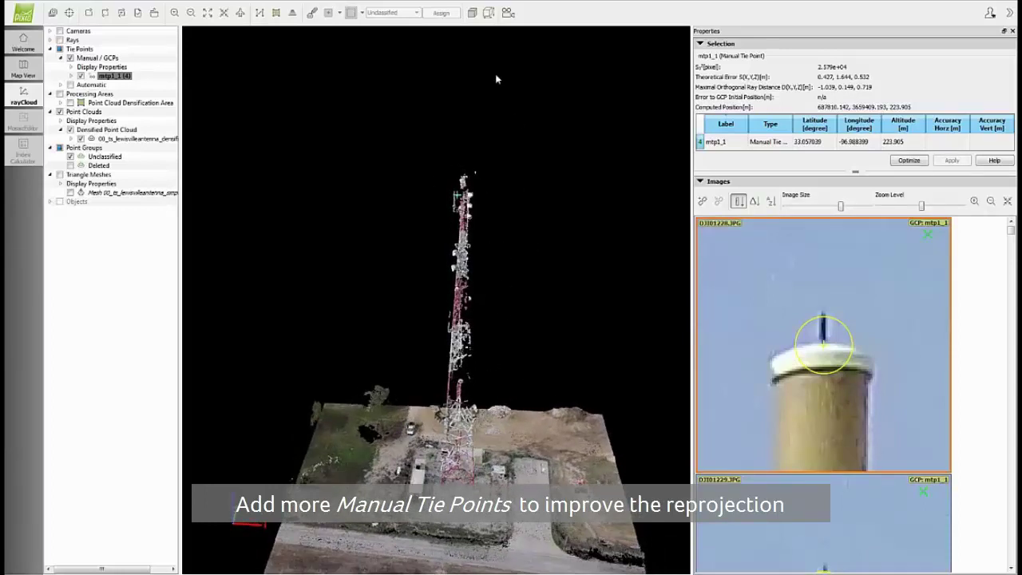
drag(447, 375, 492, 359)
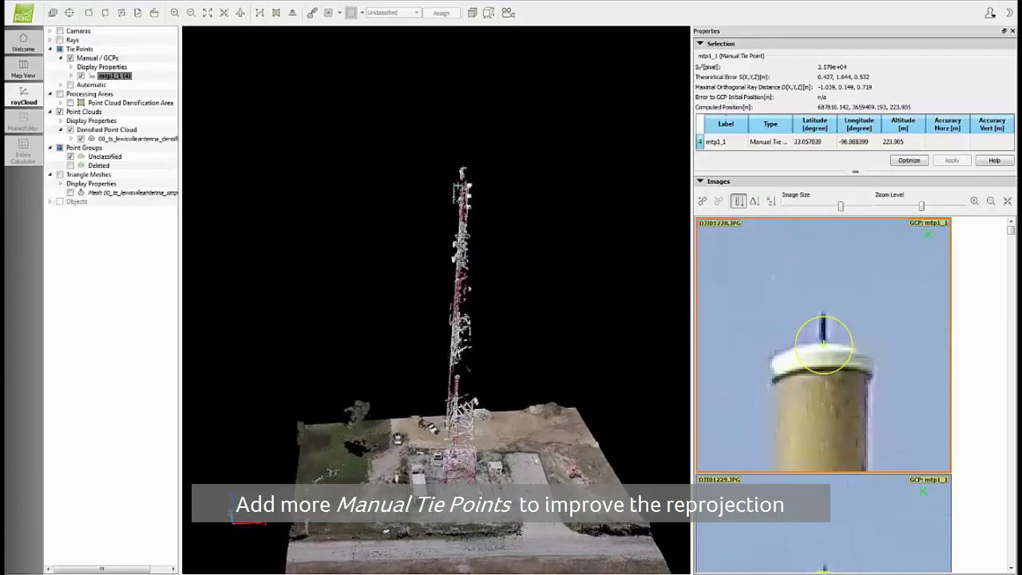
scroll(480, 479, up, 3)
drag(497, 337, 463, 475)
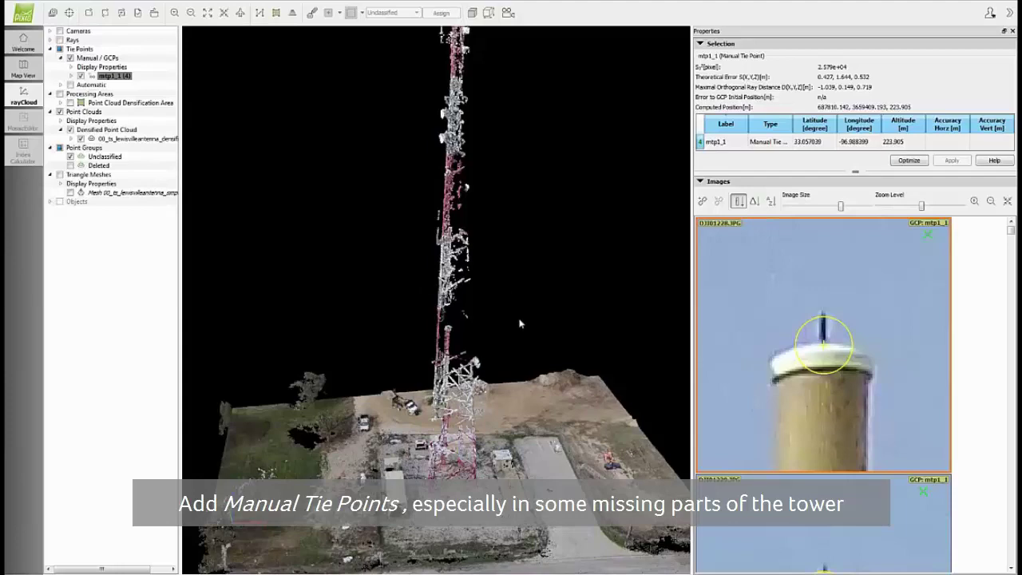
drag(472, 468, 473, 487)
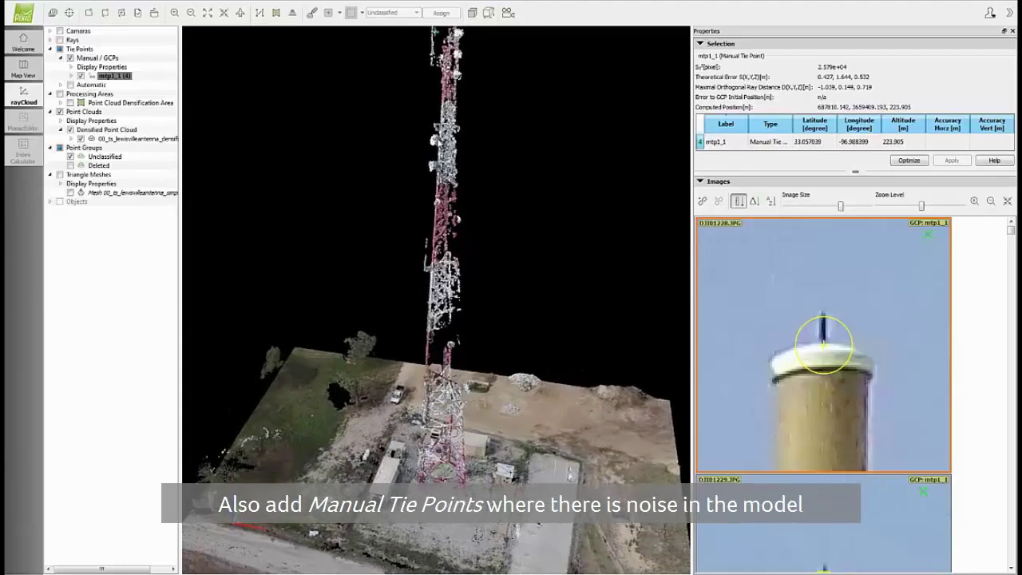
scroll(438, 141, up, 5)
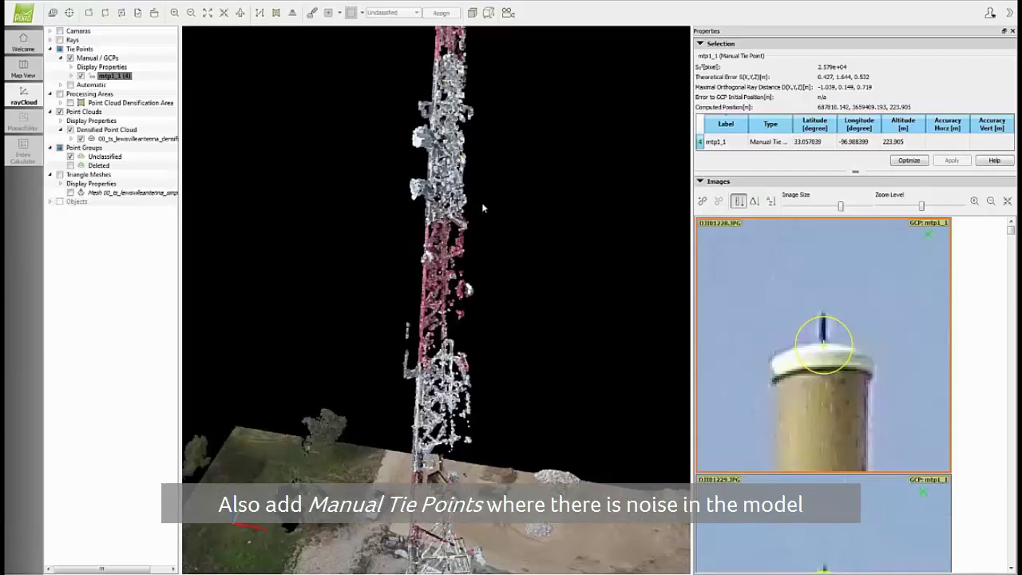
scroll(483, 206, down, 5)
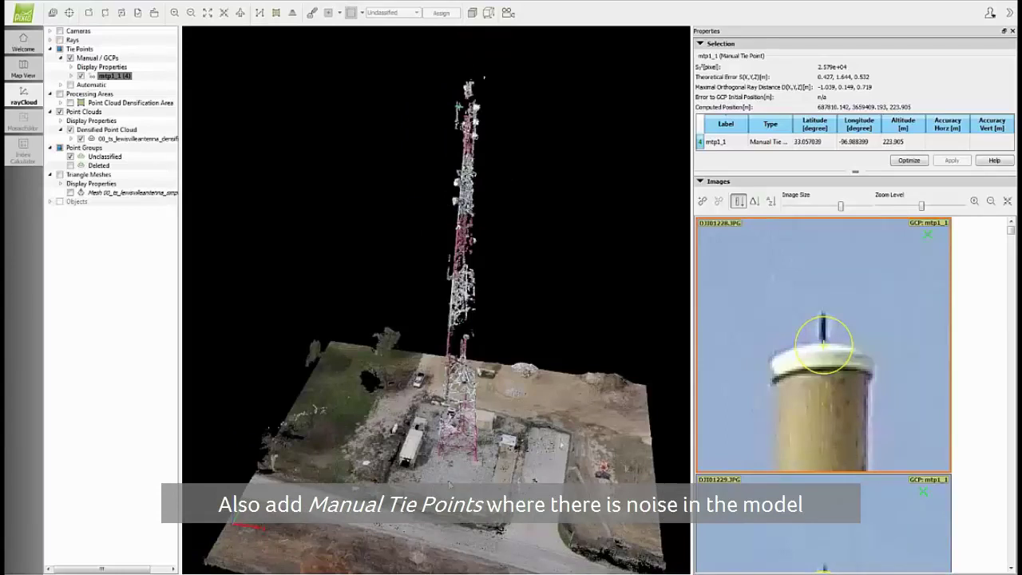
drag(497, 465, 522, 310)
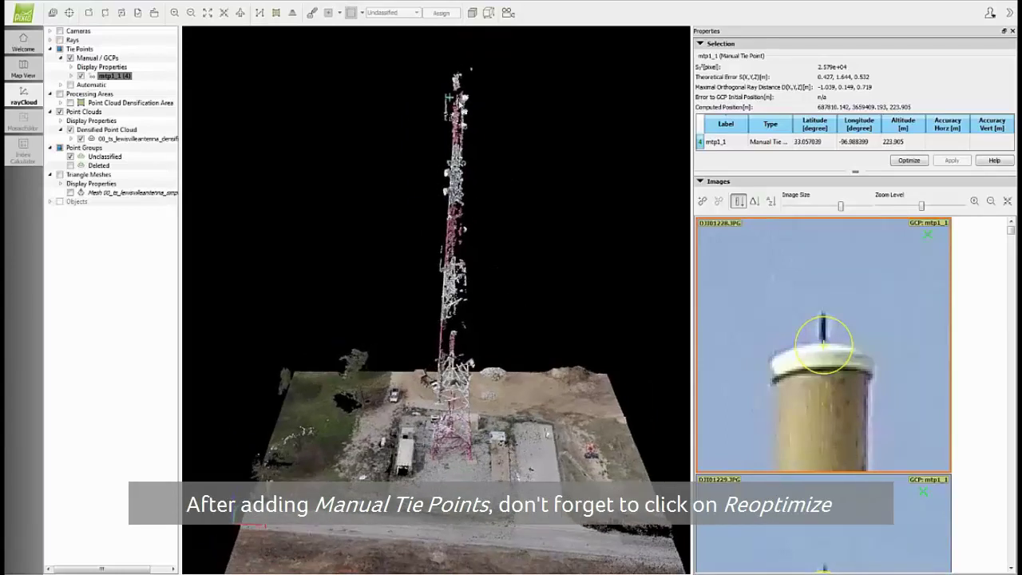